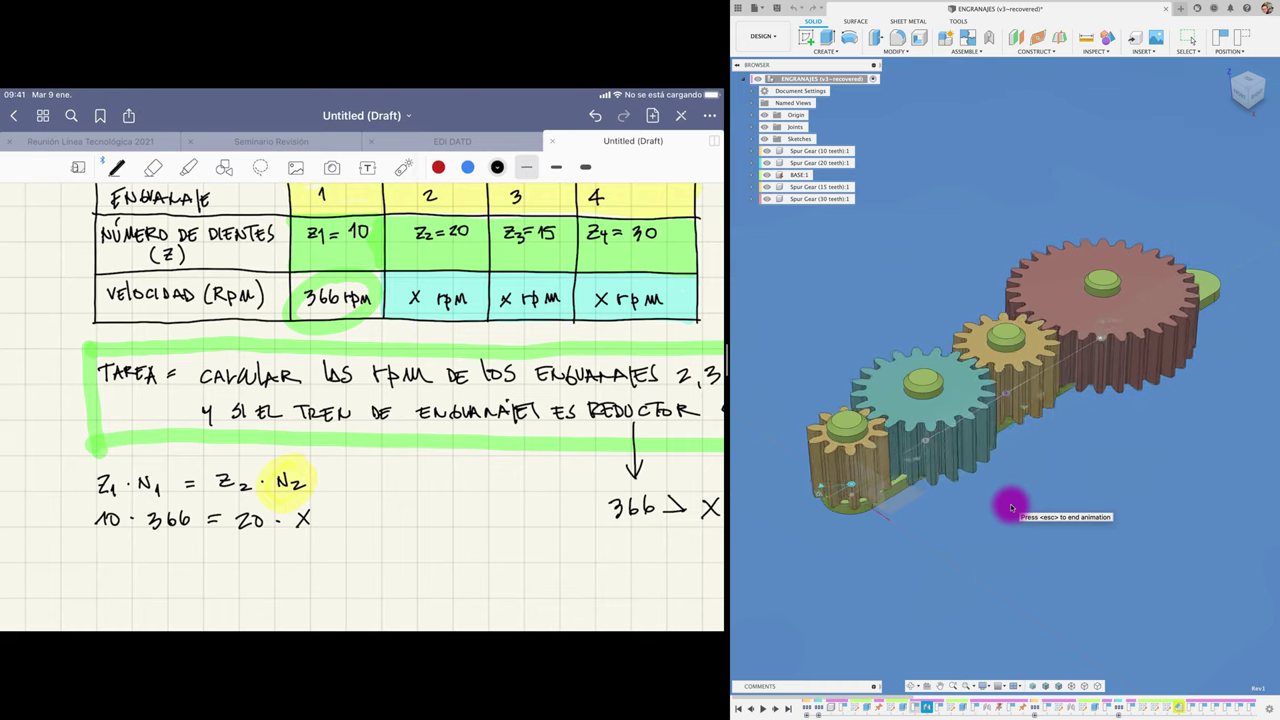
# Step: Write X = 183 rpm as gear 2's speed beneath the substituted equation
pyautogui.moveTo(170, 540); pyautogui.dragTo(182, 564)
pyautogui.moveTo(182, 540); pyautogui.dragTo(168, 566)
pyautogui.moveTo(204, 545); pyautogui.dragTo(217, 545)
pyautogui.moveTo(204, 553)
pyautogui.mouseDown()
pyautogui.moveTo(256, 561)
pyautogui.moveTo(291, 547)
pyautogui.moveTo(296, 566)
pyautogui.moveTo(304, 553)
pyautogui.moveTo(329, 565)
pyautogui.mouseUp()
pyautogui.click(343, 557)
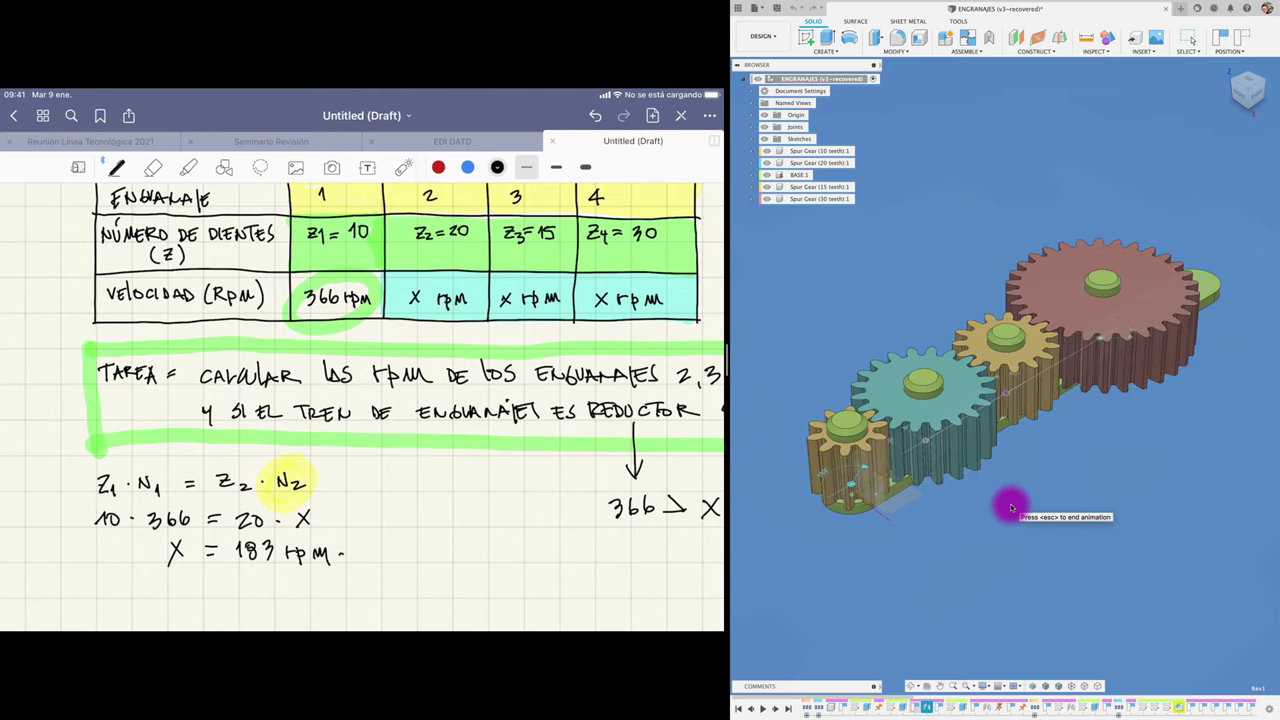
# Step: Box the X = 183 rpm result with the green highlighter
pyautogui.click(189, 167)
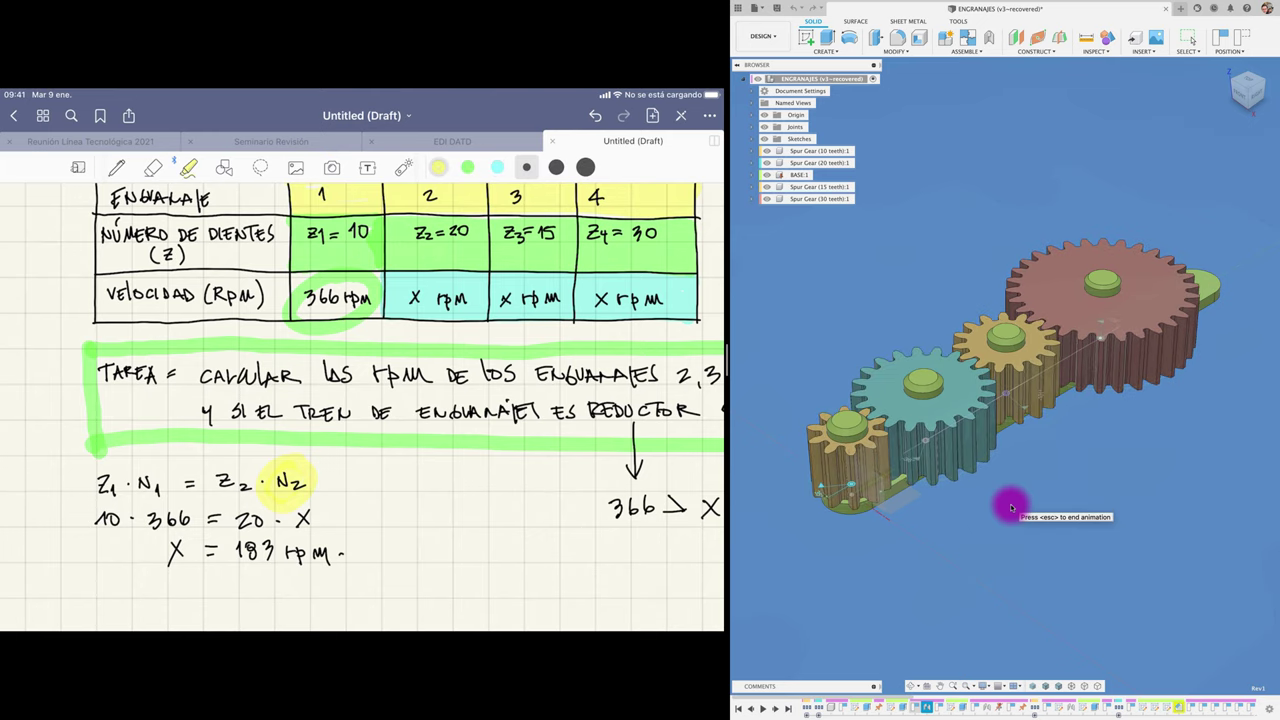
pyautogui.click(467, 167)
pyautogui.moveTo(157, 533); pyautogui.dragTo(285, 535)
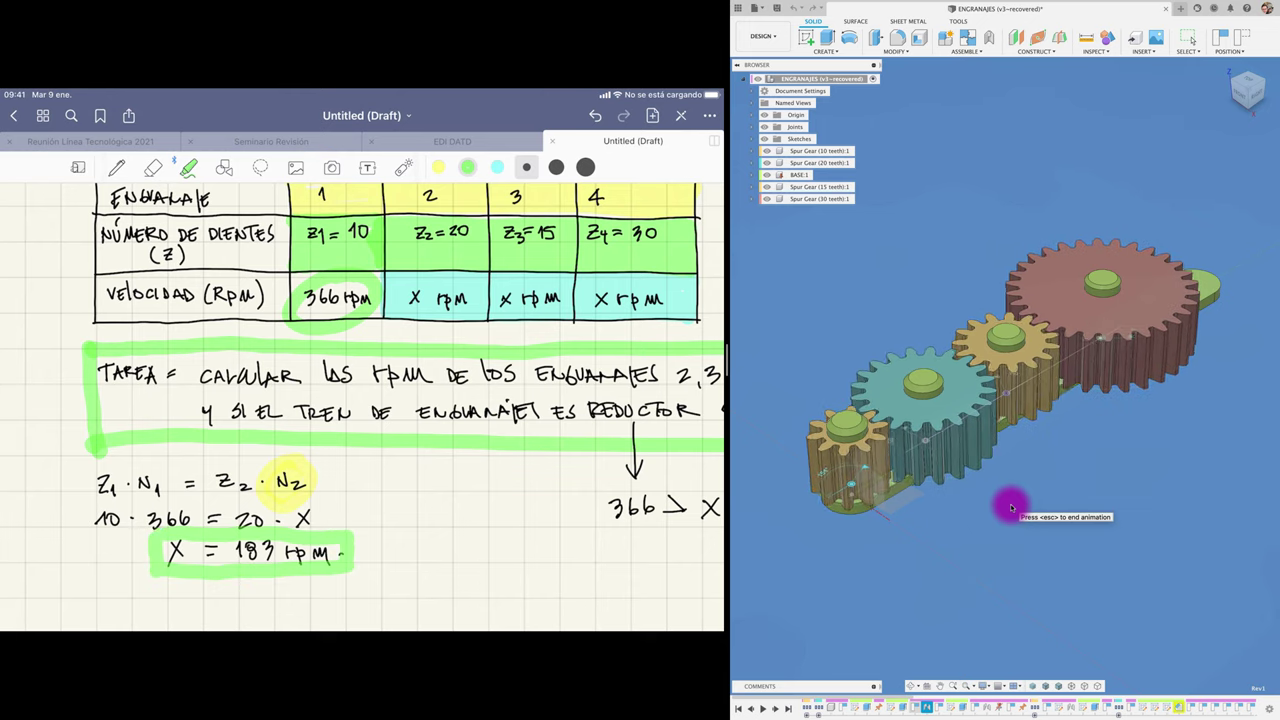
pyautogui.scroll(-3, 362, 407)
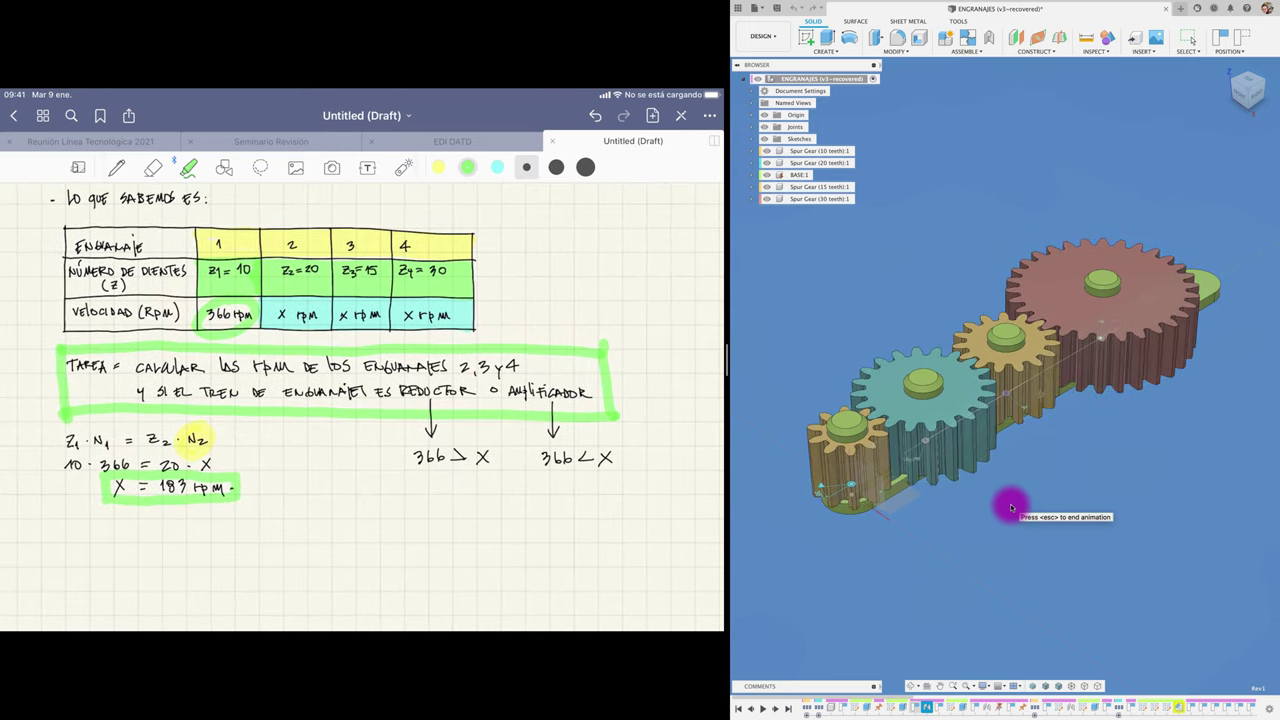
# Step: Circle gear 3's unknown speed in the table with the pen, then undo the circle
pyautogui.click(116, 167)
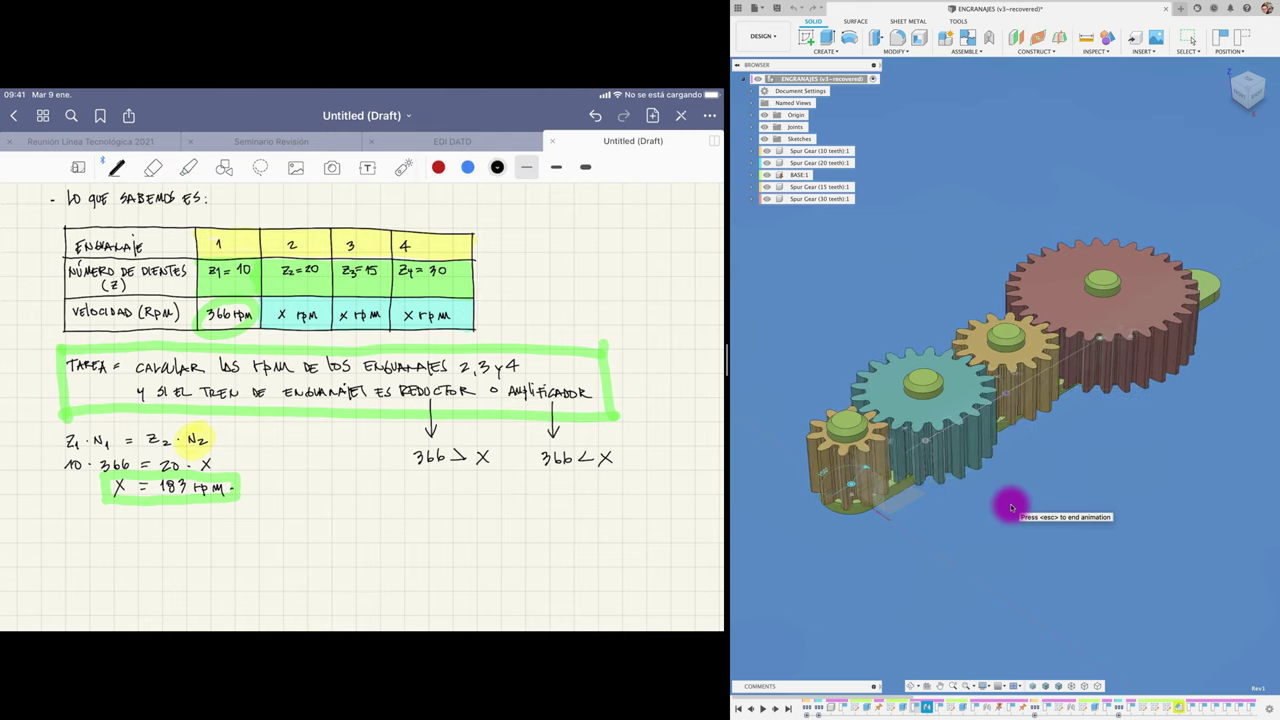
pyautogui.scroll(3, 362, 400)
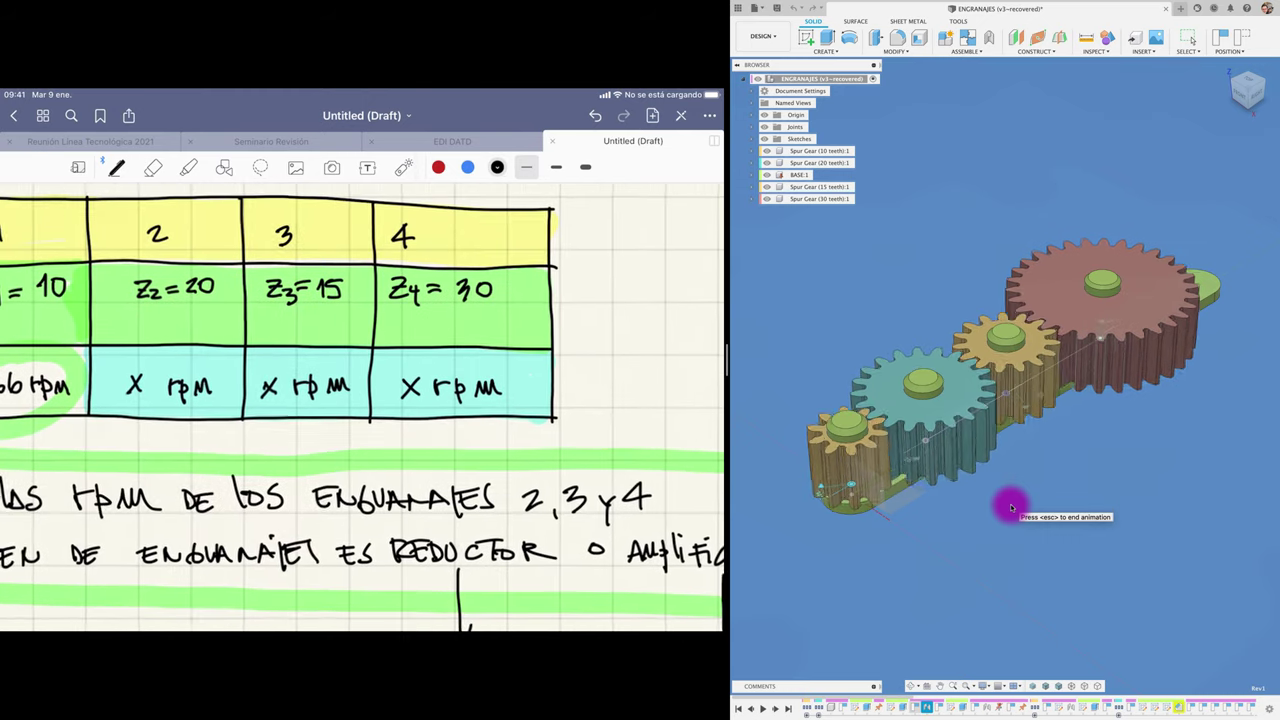
pyautogui.moveTo(338, 344)
pyautogui.mouseDown()
pyautogui.moveTo(310, 424)
pyautogui.moveTo(299, 341)
pyautogui.mouseUp()
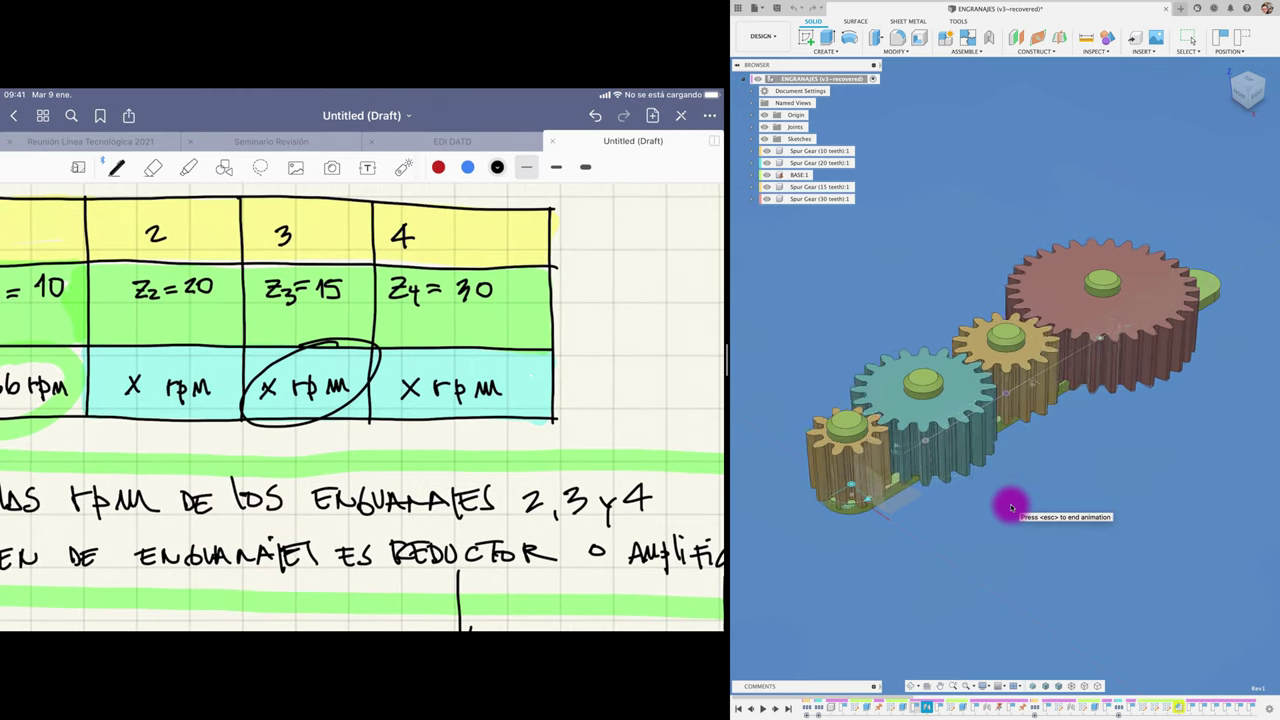
pyautogui.hotkey('ctrl', 'z')
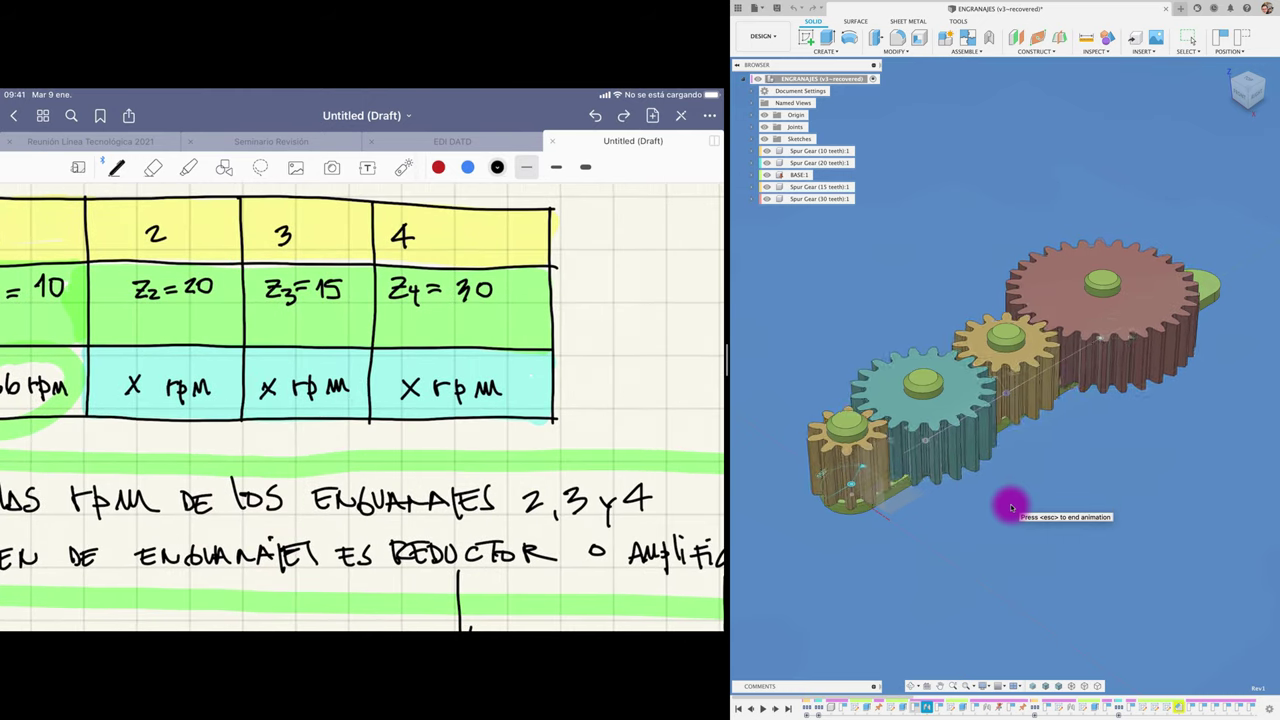
pyautogui.scroll(-3, 362, 400)
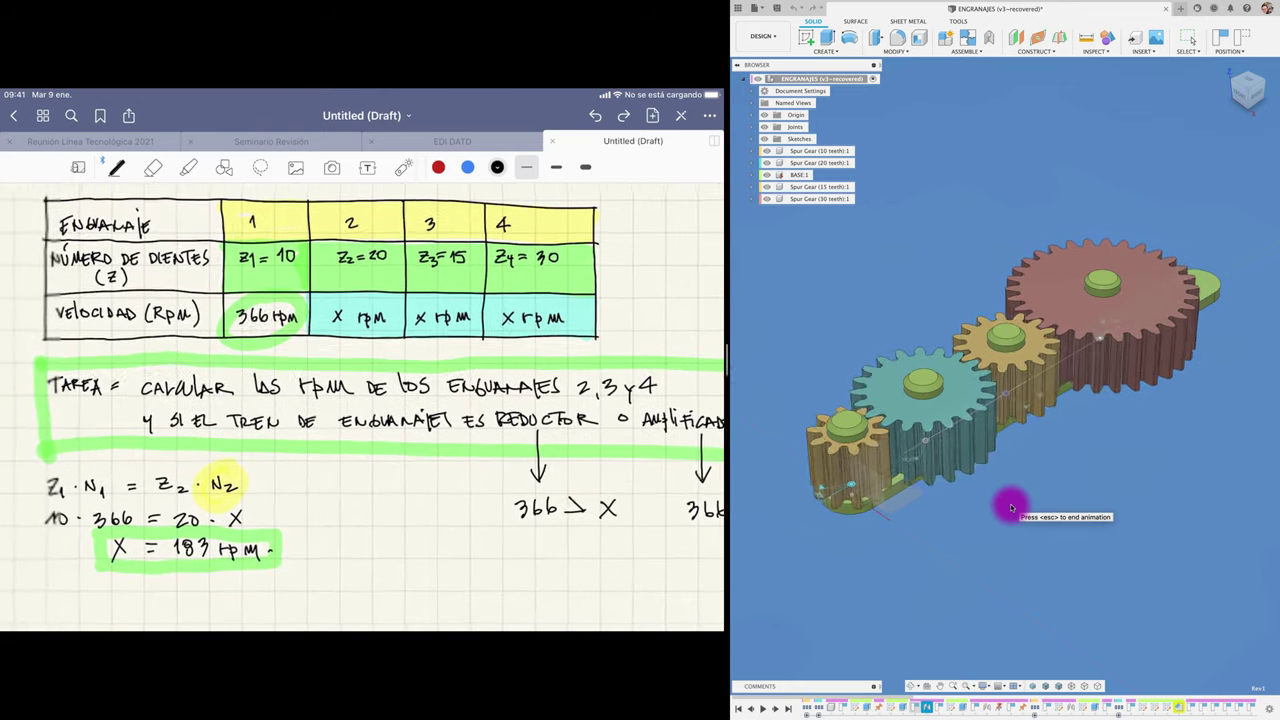
pyautogui.hscroll(2, 362, 408)
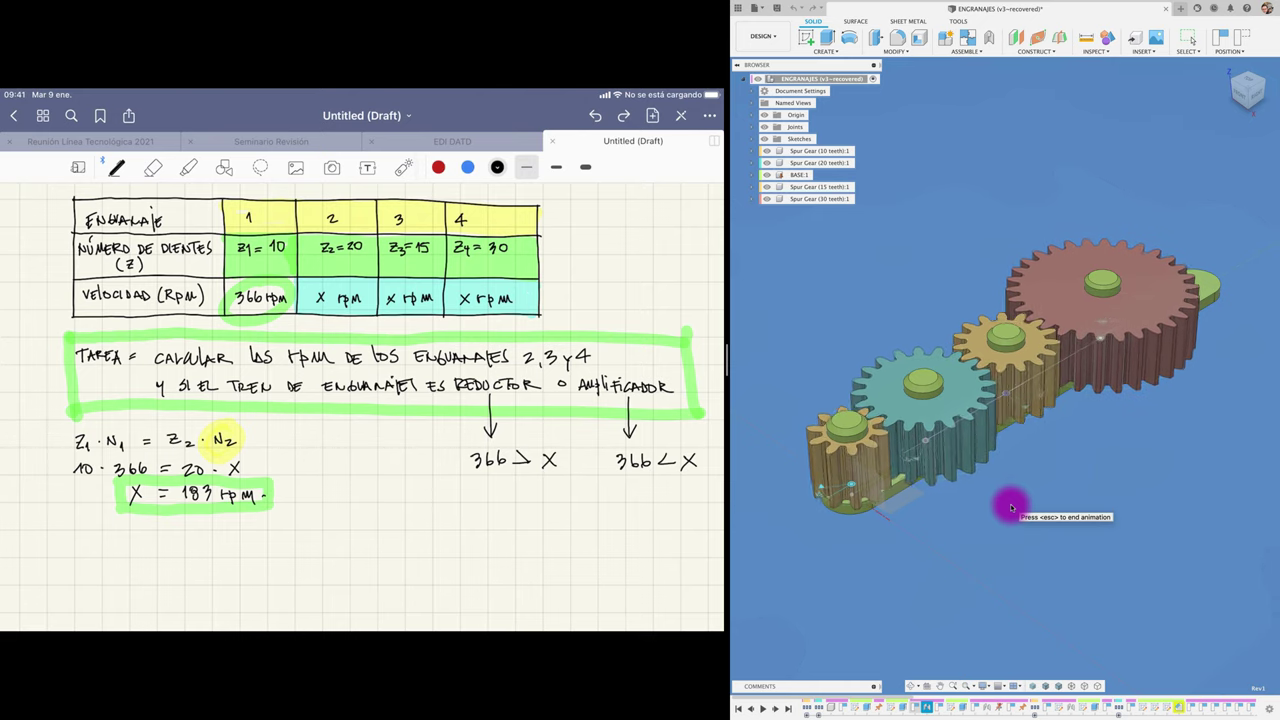
# Step: Start gear 3's relation by writing Z2 · N2
pyautogui.moveTo(77, 540); pyautogui.dragTo(98, 552)
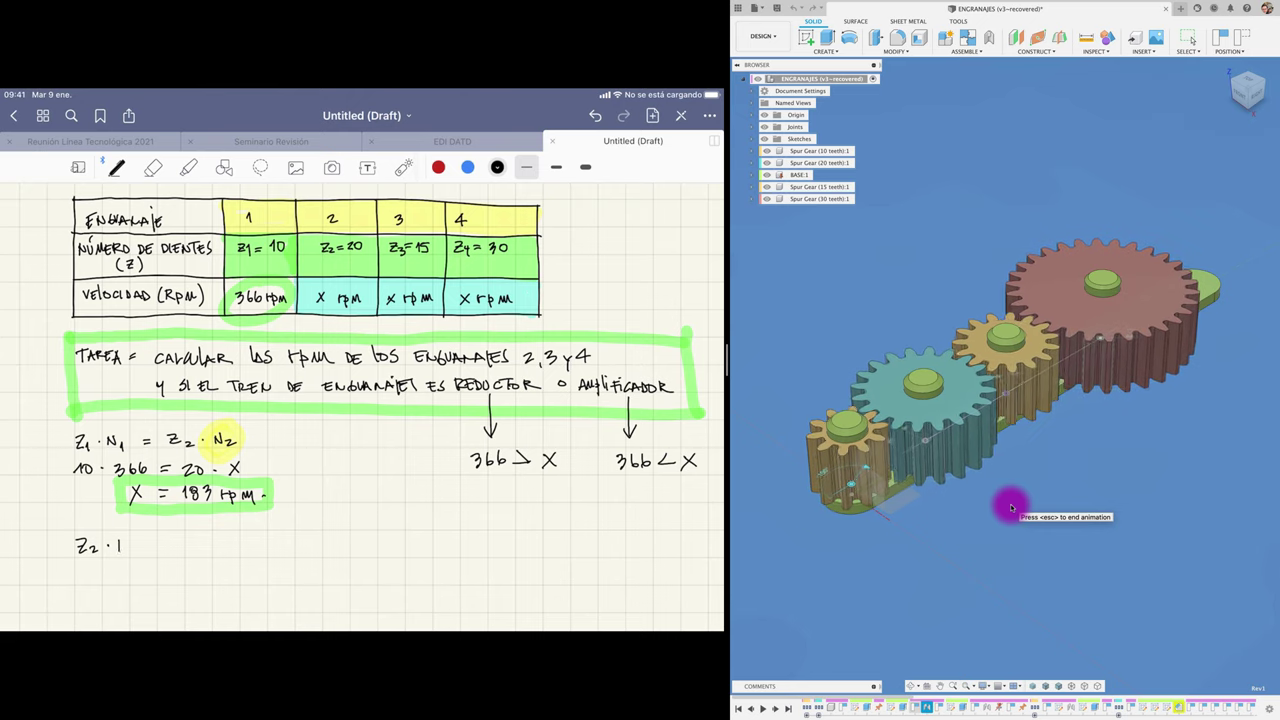
pyautogui.moveTo(122, 538); pyautogui.dragTo(150, 553)
pyautogui.moveTo(167, 545)
pyautogui.mouseDown()
pyautogui.moveTo(194, 553)
pyautogui.moveTo(236, 536)
pyautogui.moveTo(247, 558)
pyautogui.mouseUp()
pyautogui.scroll(2, 360, 400)
pyautogui.scroll(-2, 360, 400)
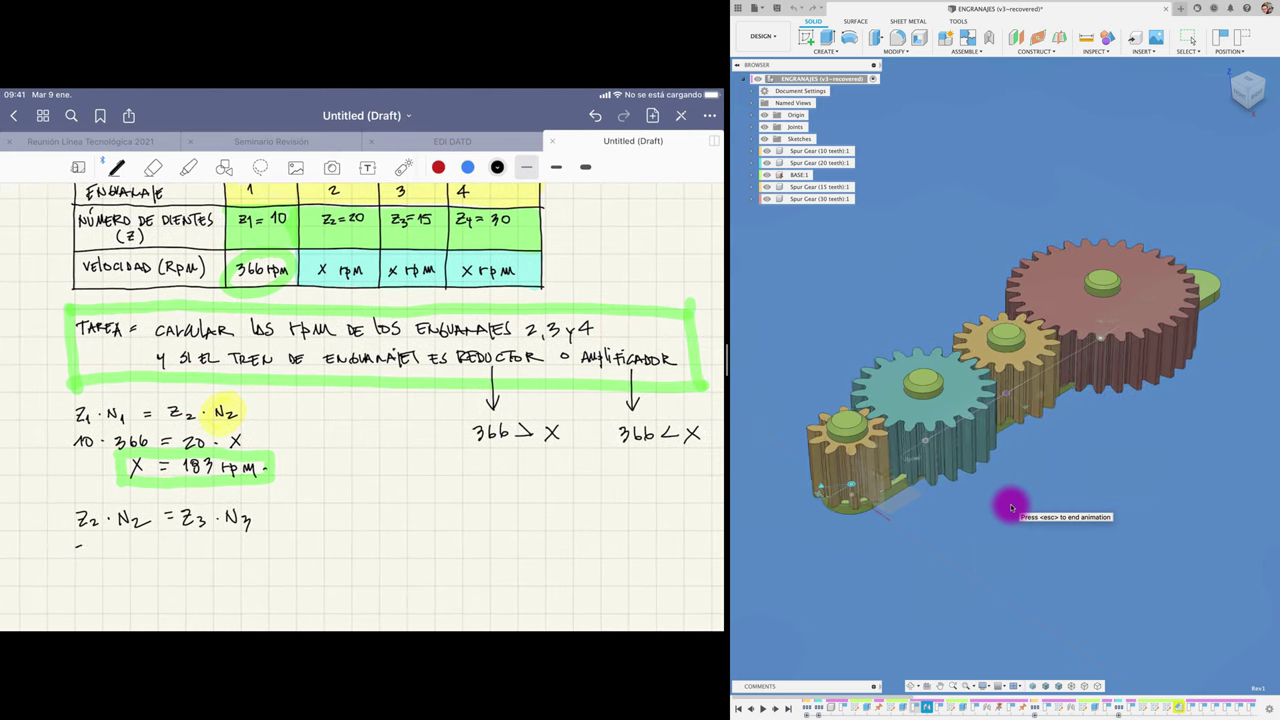
# Step: Substitute 20 · 183 = 15 · N3 and highlight the unknown N3 in yellow
pyautogui.moveTo(78, 545); pyautogui.dragTo(87, 555)
pyautogui.moveTo(93, 543); pyautogui.dragTo(92, 544)
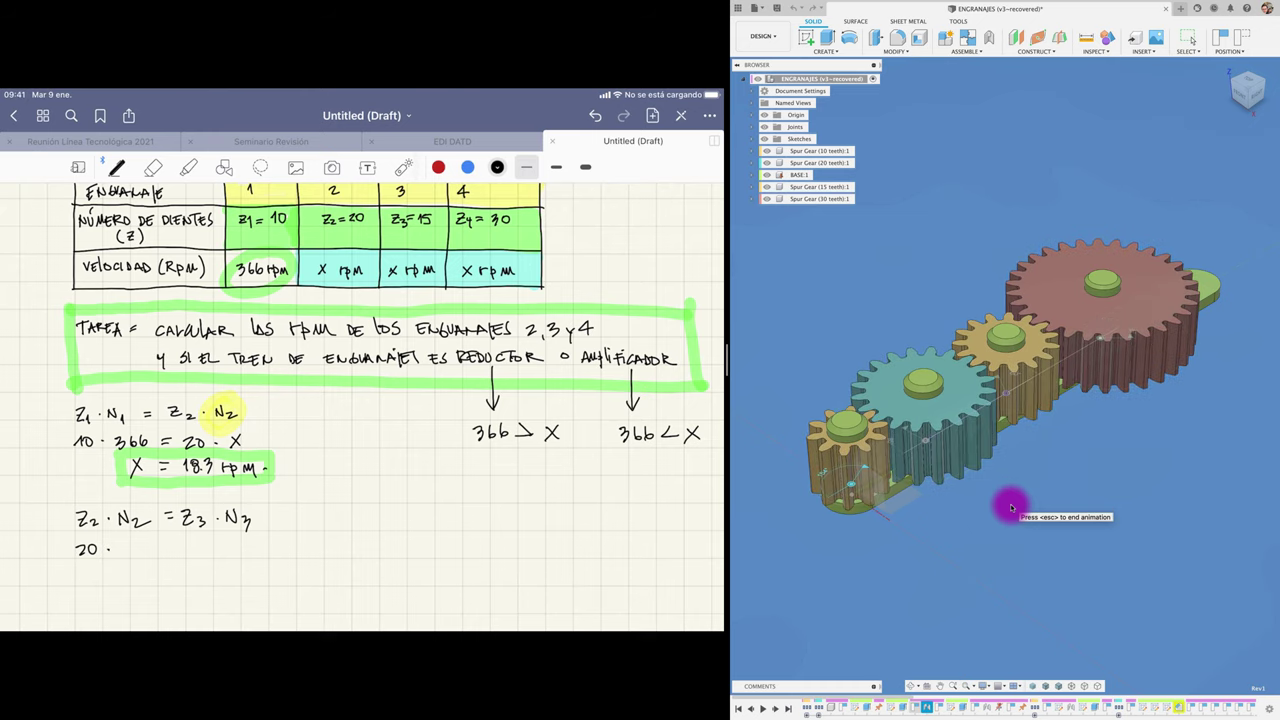
pyautogui.moveTo(128, 538)
pyautogui.mouseDown()
pyautogui.moveTo(129, 553)
pyautogui.moveTo(138, 541)
pyautogui.moveTo(147, 556)
pyautogui.moveTo(194, 553)
pyautogui.mouseUp()
pyautogui.moveTo(211, 539)
pyautogui.mouseDown()
pyautogui.moveTo(201, 555)
pyautogui.moveTo(260, 550)
pyautogui.mouseUp()
pyautogui.click(188, 167)
pyautogui.click(438, 167)
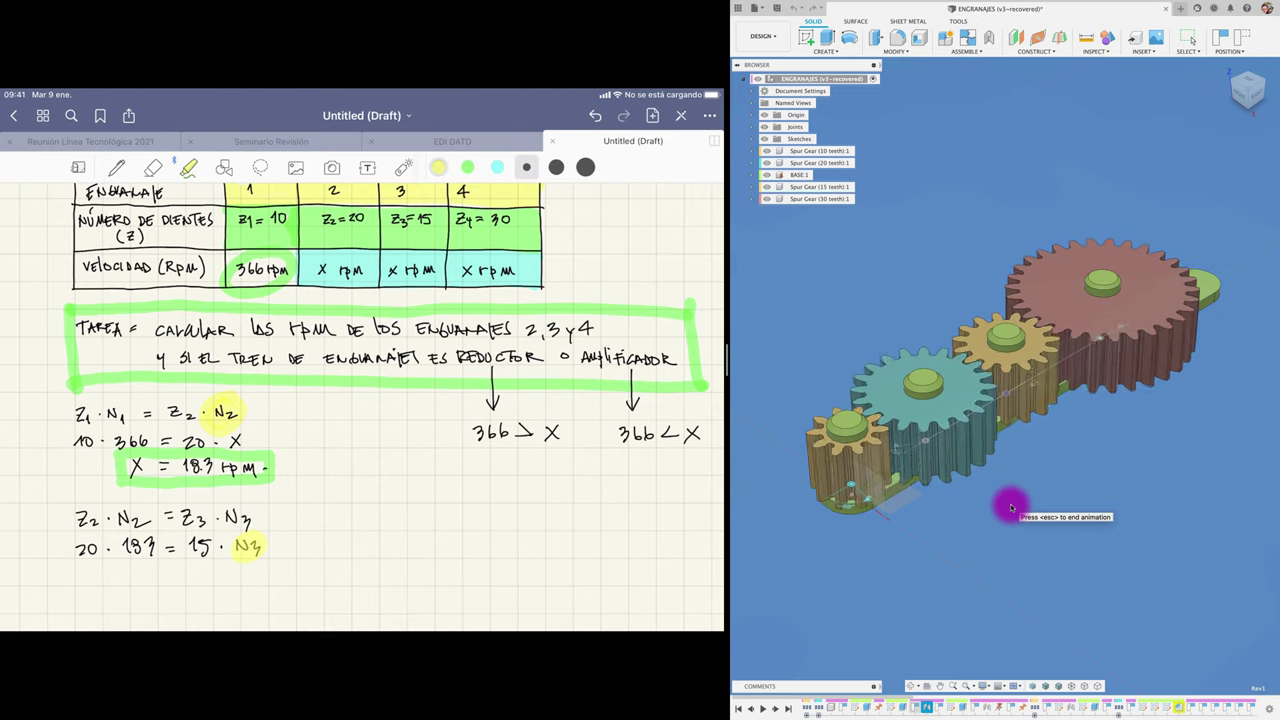
pyautogui.click(116, 167)
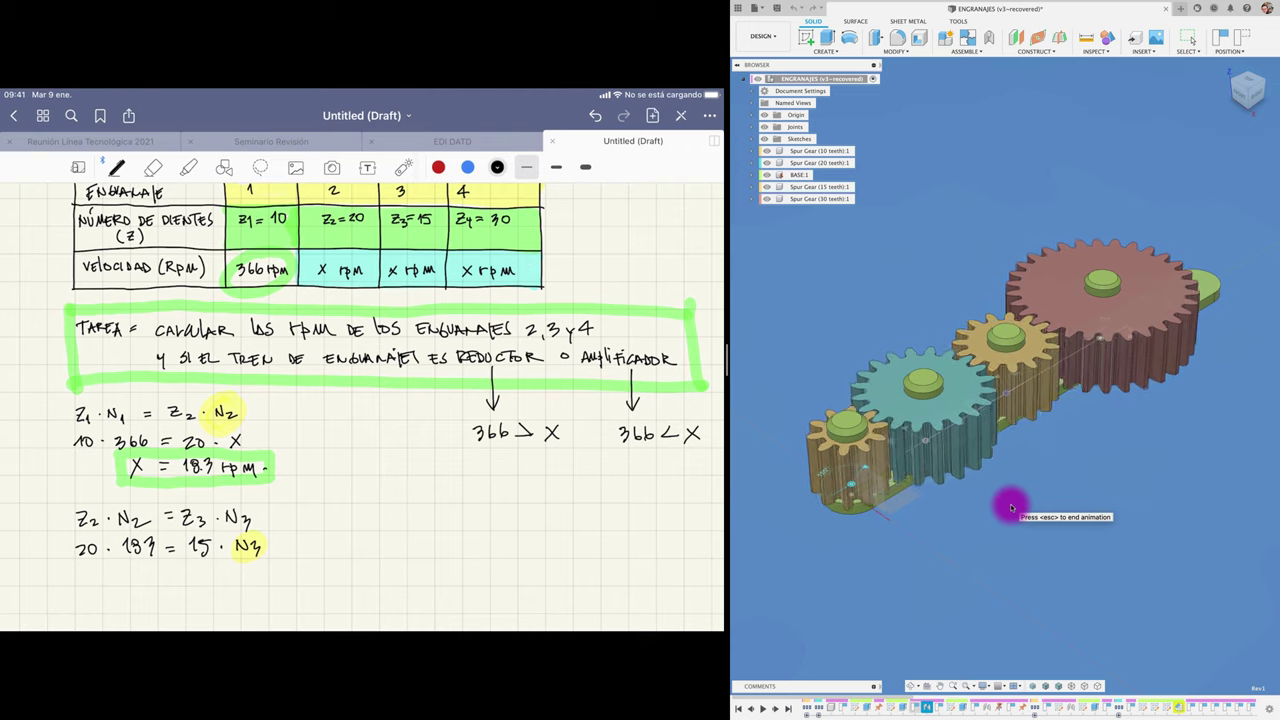
# Step: Write X = 244 rpm and draw an arrow from 183 rpm to N2
pyautogui.moveTo(128, 572); pyautogui.dragTo(139, 590)
pyautogui.moveTo(138, 570); pyautogui.dragTo(127, 593)
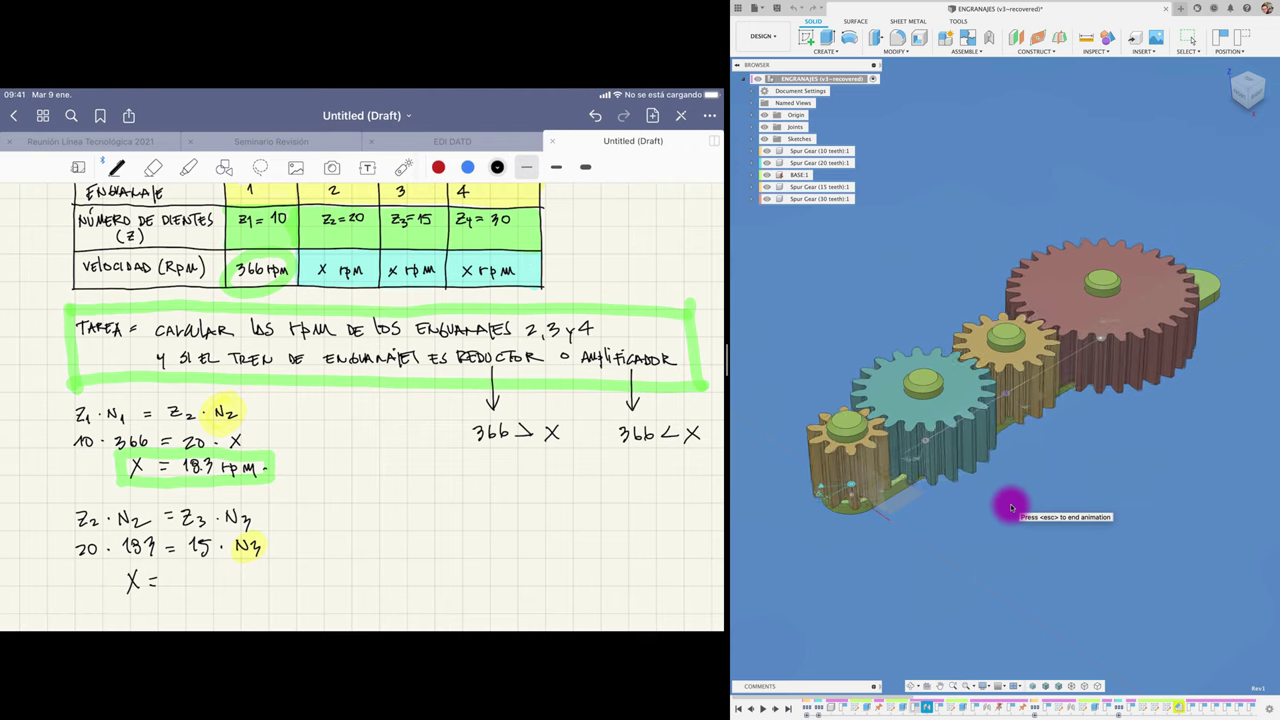
pyautogui.moveTo(274, 464)
pyautogui.mouseDown()
pyautogui.moveTo(301, 472)
pyautogui.moveTo(334, 457)
pyautogui.moveTo(347, 473)
pyautogui.mouseUp()
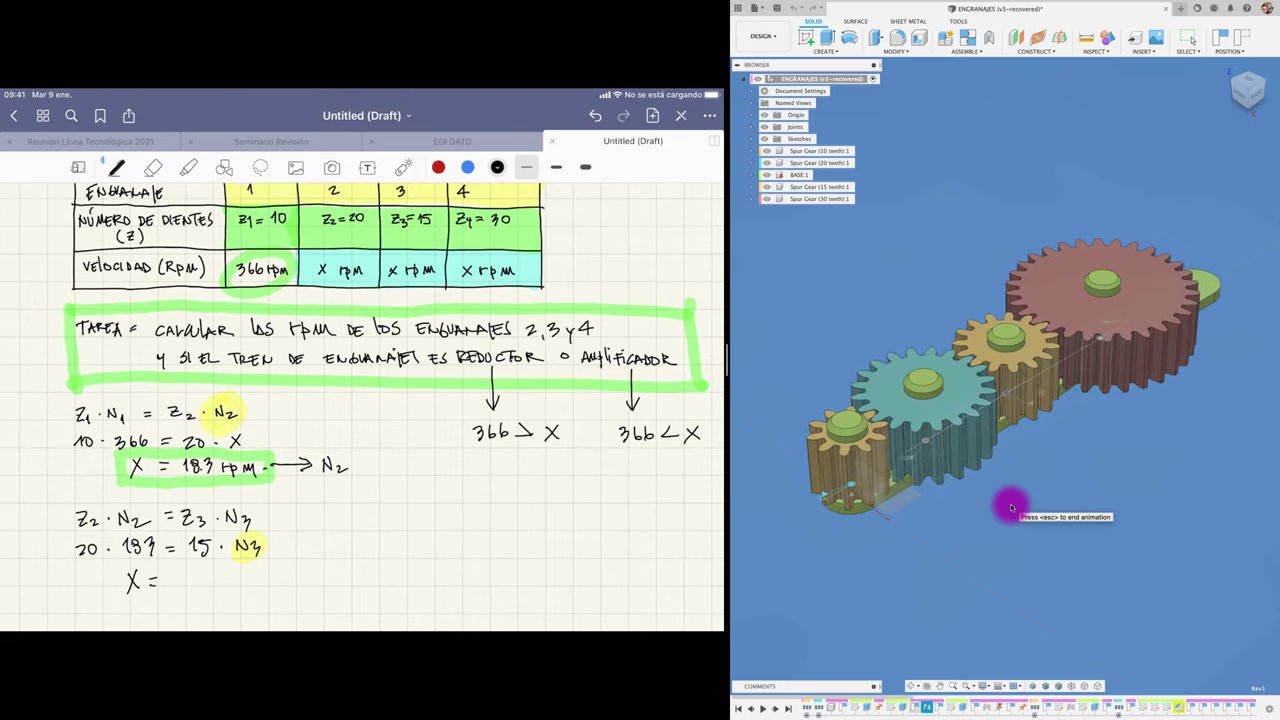
pyautogui.moveTo(181, 572); pyautogui.dragTo(214, 584)
pyautogui.moveTo(207, 568)
pyautogui.mouseDown()
pyautogui.moveTo(271, 582)
pyautogui.moveTo(369, 569)
pyautogui.mouseUp()
# Step: Frame the X = 244 rpm result in green highlighter, then return to the pen
pyautogui.scroll(-3, 384, 400)
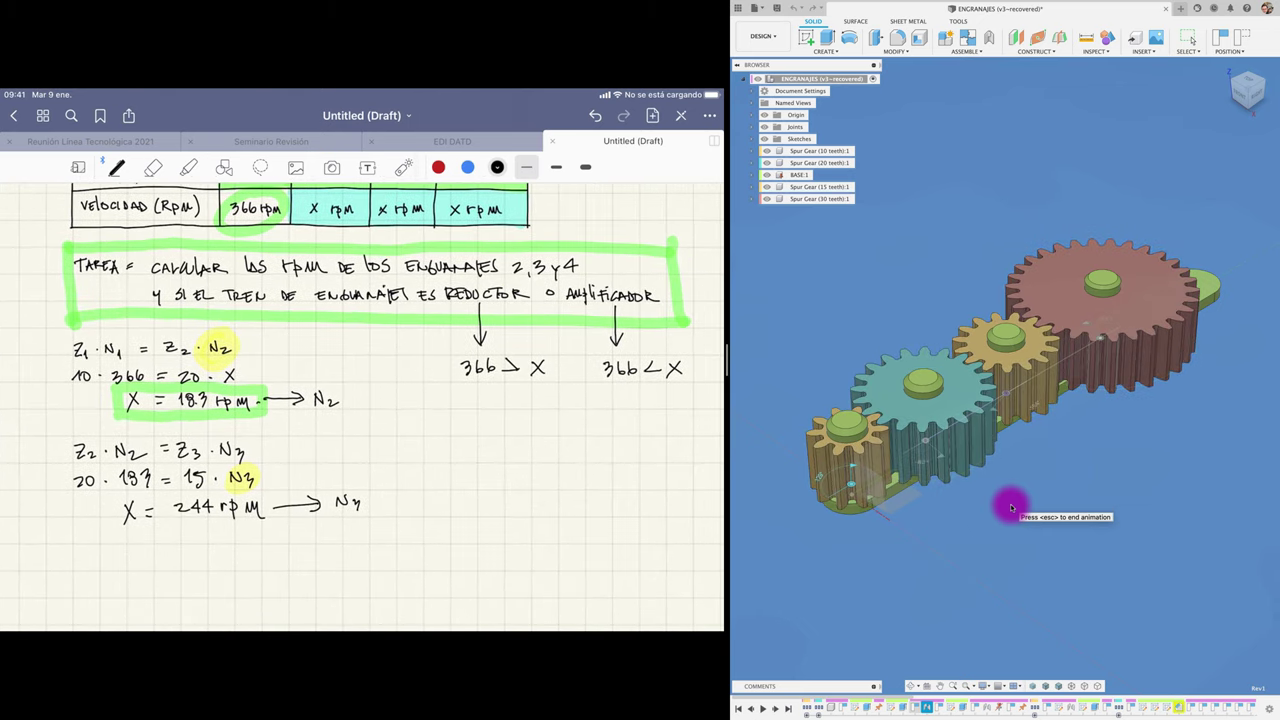
pyautogui.keyDown('ctrl'); pyautogui.scroll(-3, 360, 400); pyautogui.keyUp('ctrl')
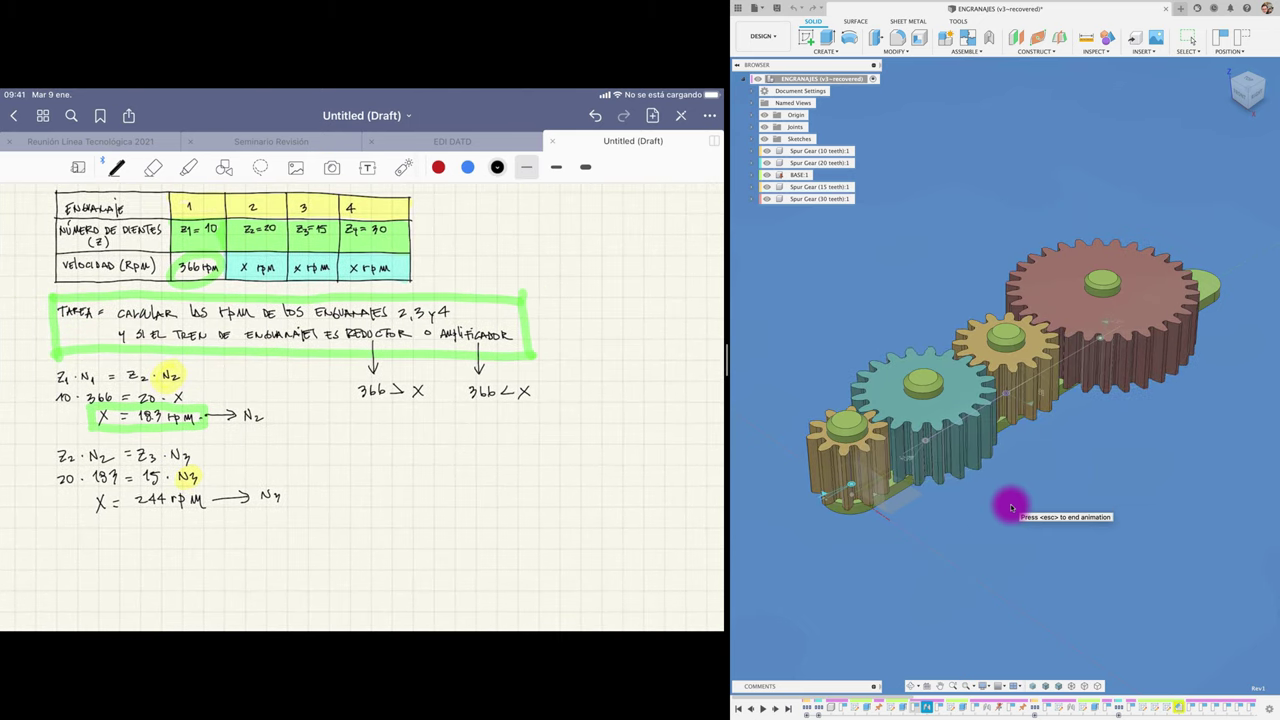
pyautogui.click(188, 167)
pyautogui.click(467, 167)
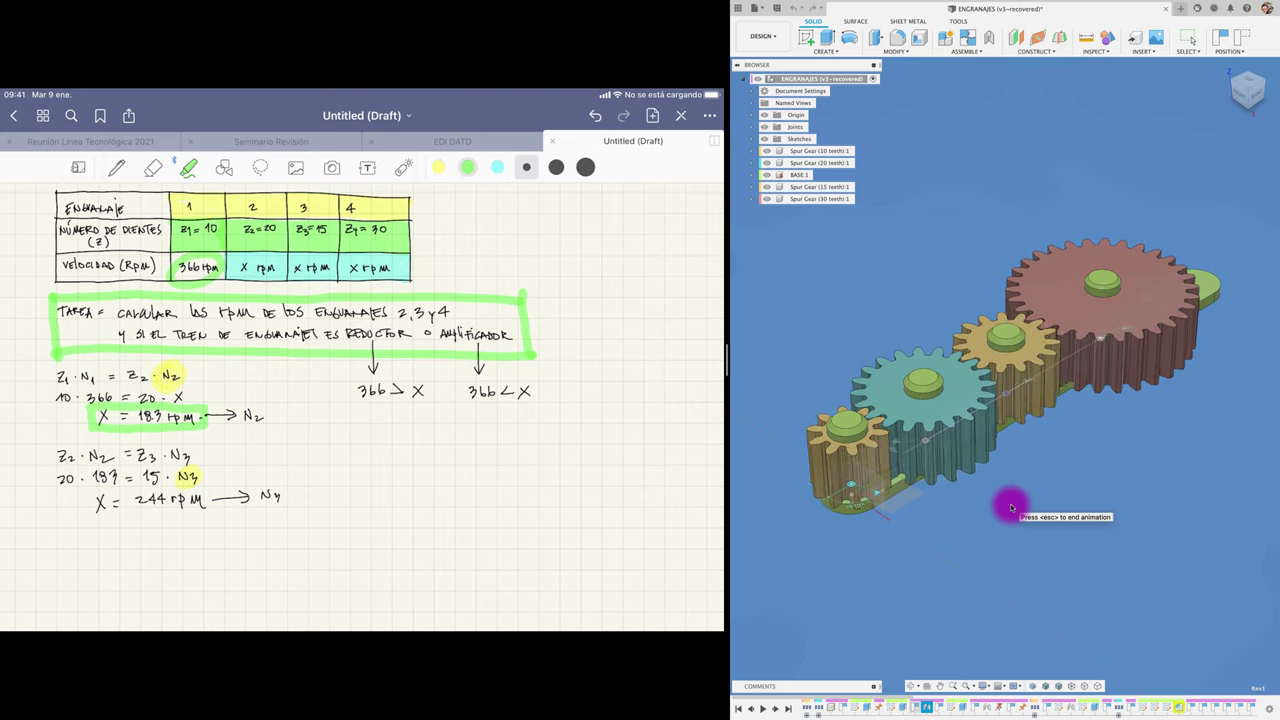
pyautogui.moveTo(86, 490)
pyautogui.mouseDown()
pyautogui.moveTo(86, 526)
pyautogui.moveTo(188, 520)
pyautogui.moveTo(290, 488)
pyautogui.moveTo(80, 490)
pyautogui.mouseUp()
pyautogui.click(116, 167)
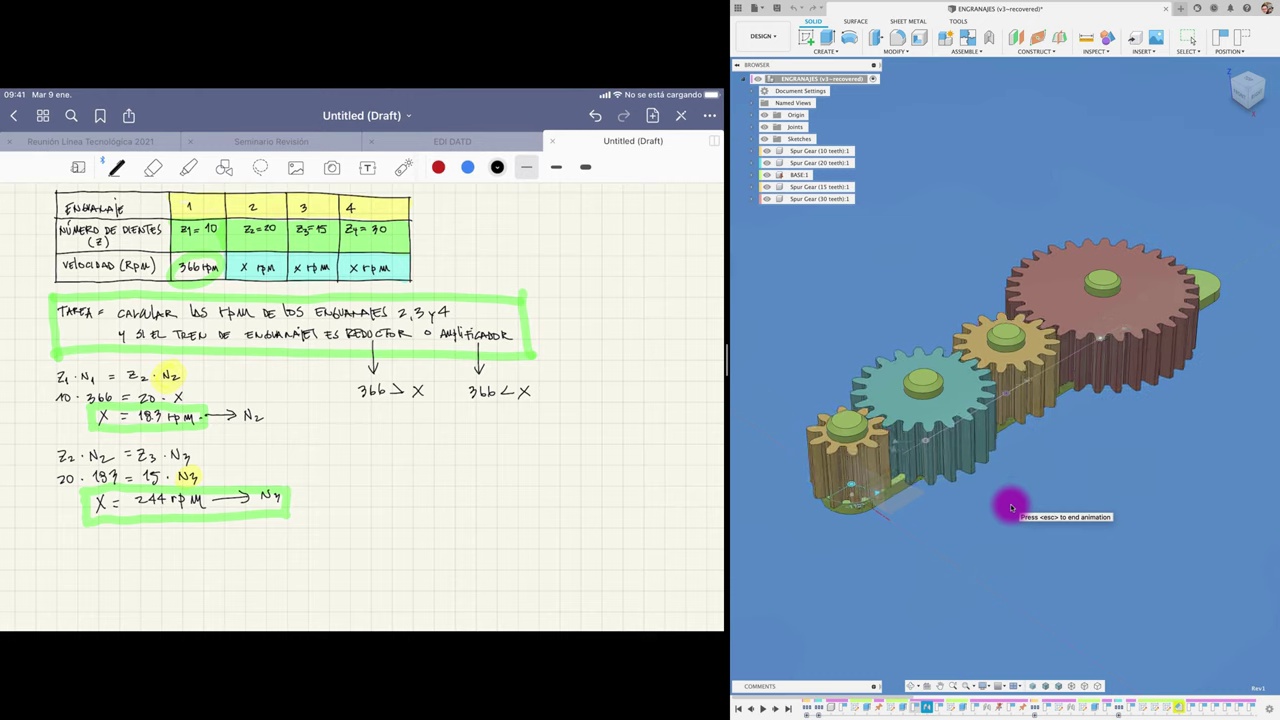
# Step: Write the gear 4 relation Z3 · N3 = Z4 · N4 and begin the next line with 15
pyautogui.moveTo(66, 539)
pyautogui.mouseDown()
pyautogui.moveTo(67, 550)
pyautogui.moveTo(103, 533)
pyautogui.moveTo(136, 543)
pyautogui.mouseUp()
pyautogui.moveTo(151, 537)
pyautogui.mouseDown()
pyautogui.moveTo(174, 552)
pyautogui.moveTo(209, 547)
pyautogui.mouseUp()
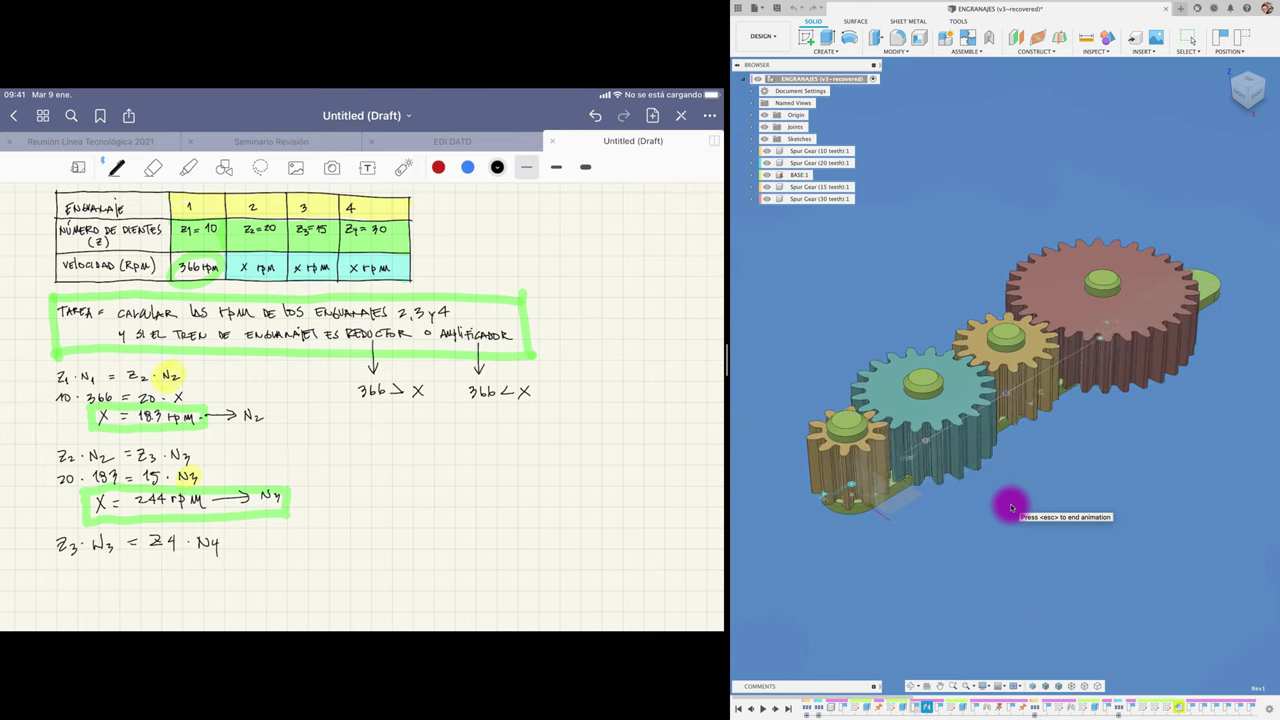
pyautogui.moveTo(58, 561); pyautogui.dragTo(65, 574)
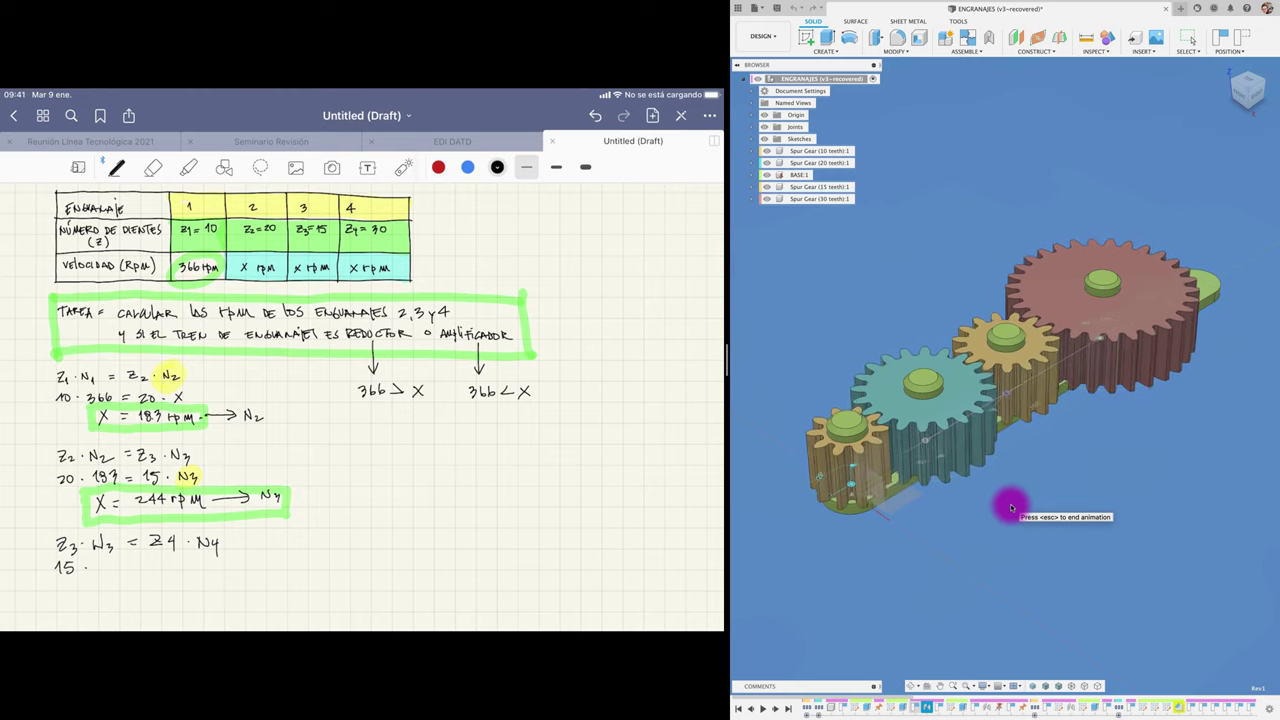
pyautogui.scroll(3, 360, 400)
pyautogui.scroll(-3, 360, 400)
pyautogui.scroll(-2, 360, 400)
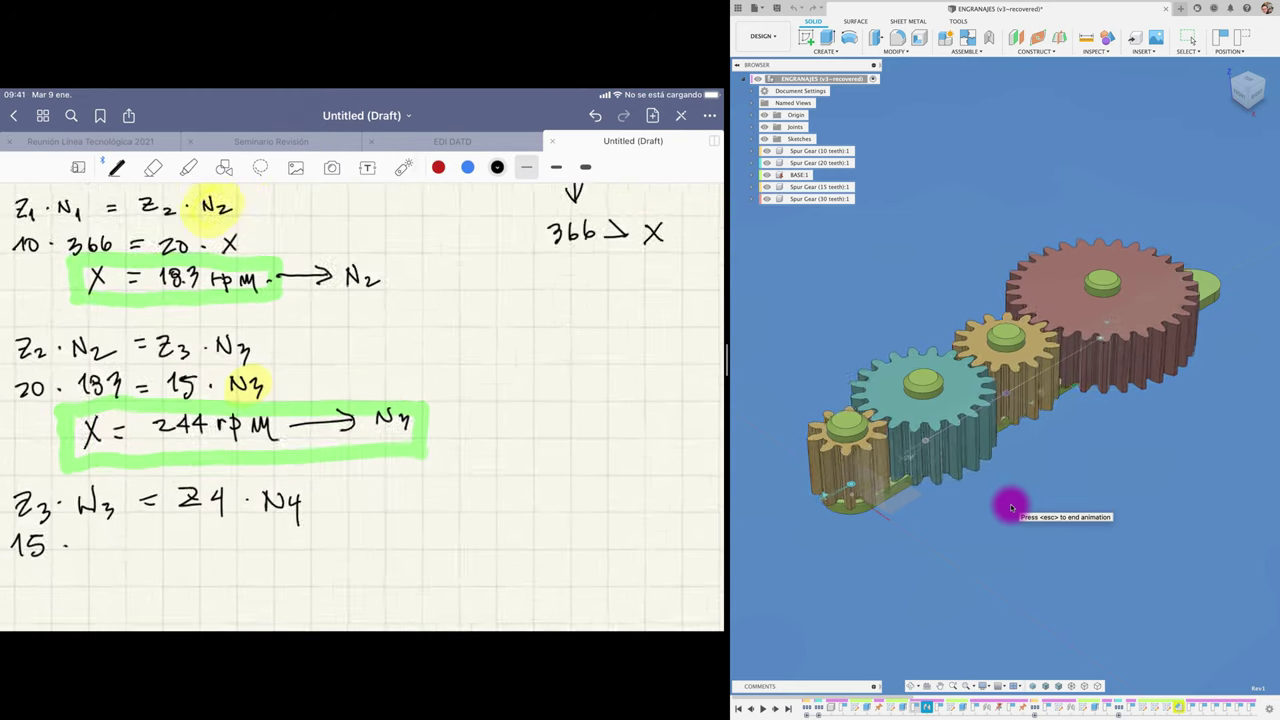
pyautogui.scroll(-2, 360, 400)
# Step: Complete the substitution 15 · 244 = 30 · N4 and highlight N4 in yellow
pyautogui.moveTo(139, 521)
pyautogui.mouseDown()
pyautogui.moveTo(160, 537)
pyautogui.moveTo(180, 528)
pyautogui.moveTo(176, 538)
pyautogui.mouseUp()
pyautogui.moveTo(188, 513); pyautogui.dragTo(198, 520)
pyautogui.moveTo(194, 508)
pyautogui.mouseDown()
pyautogui.moveTo(192, 540)
pyautogui.moveTo(236, 535)
pyautogui.mouseUp()
pyautogui.moveTo(221, 527); pyautogui.dragTo(236, 526)
pyautogui.scroll(3, 360, 400)
pyautogui.scroll(2, 360, 400)
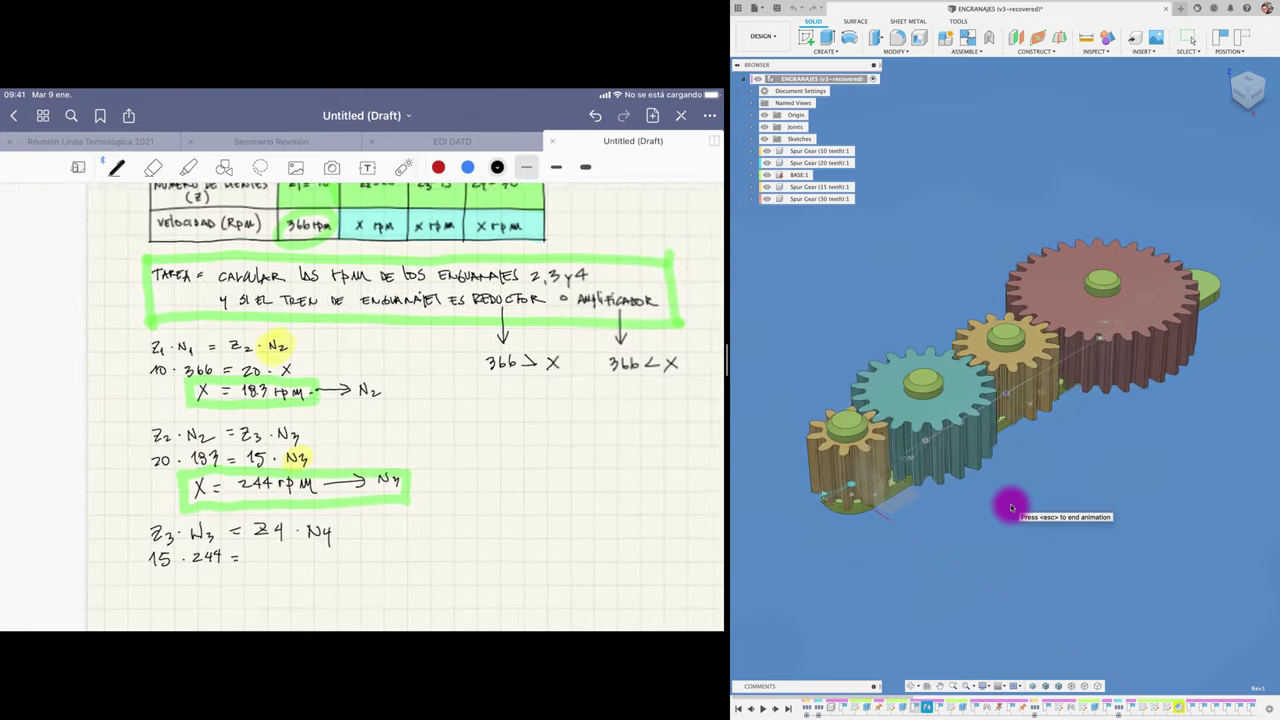
pyautogui.hscroll(2, 360, 400)
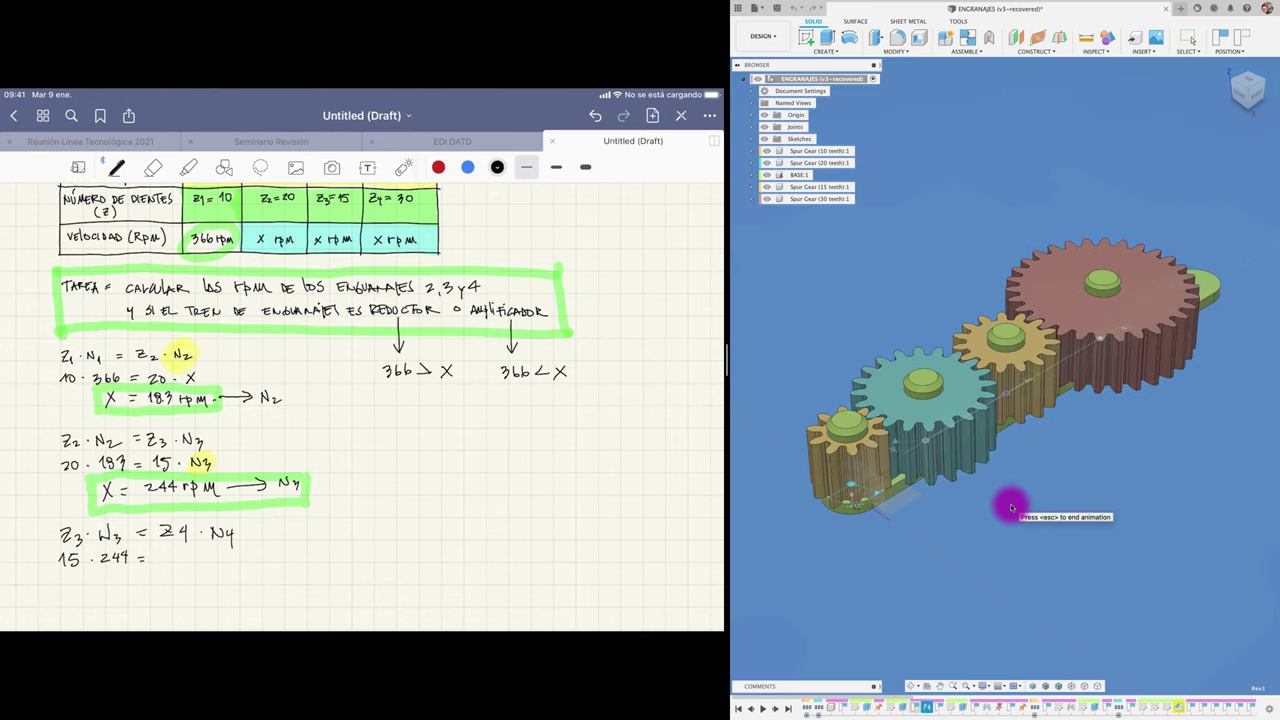
pyautogui.moveTo(158, 554); pyautogui.dragTo(160, 565)
pyautogui.moveTo(175, 551)
pyautogui.mouseDown()
pyautogui.moveTo(213, 550)
pyautogui.moveTo(224, 574)
pyautogui.mouseUp()
pyautogui.click(188, 167)
pyautogui.click(438, 167)
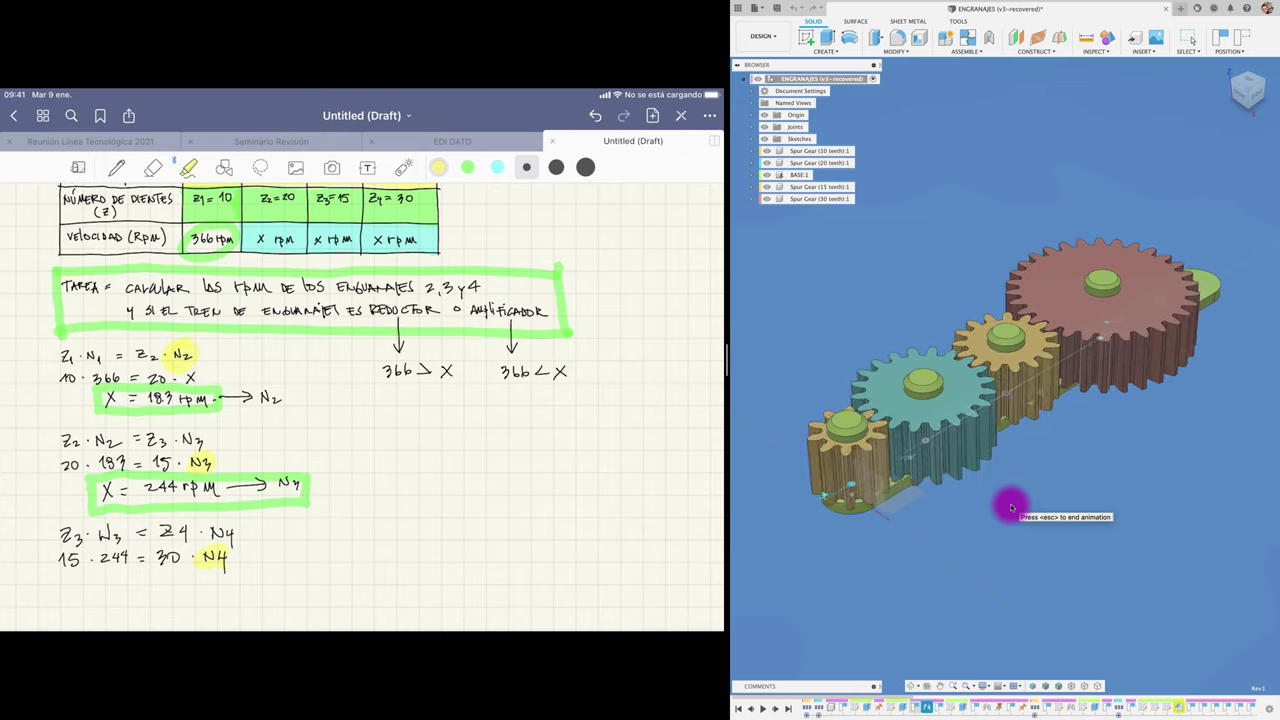
pyautogui.click(116, 167)
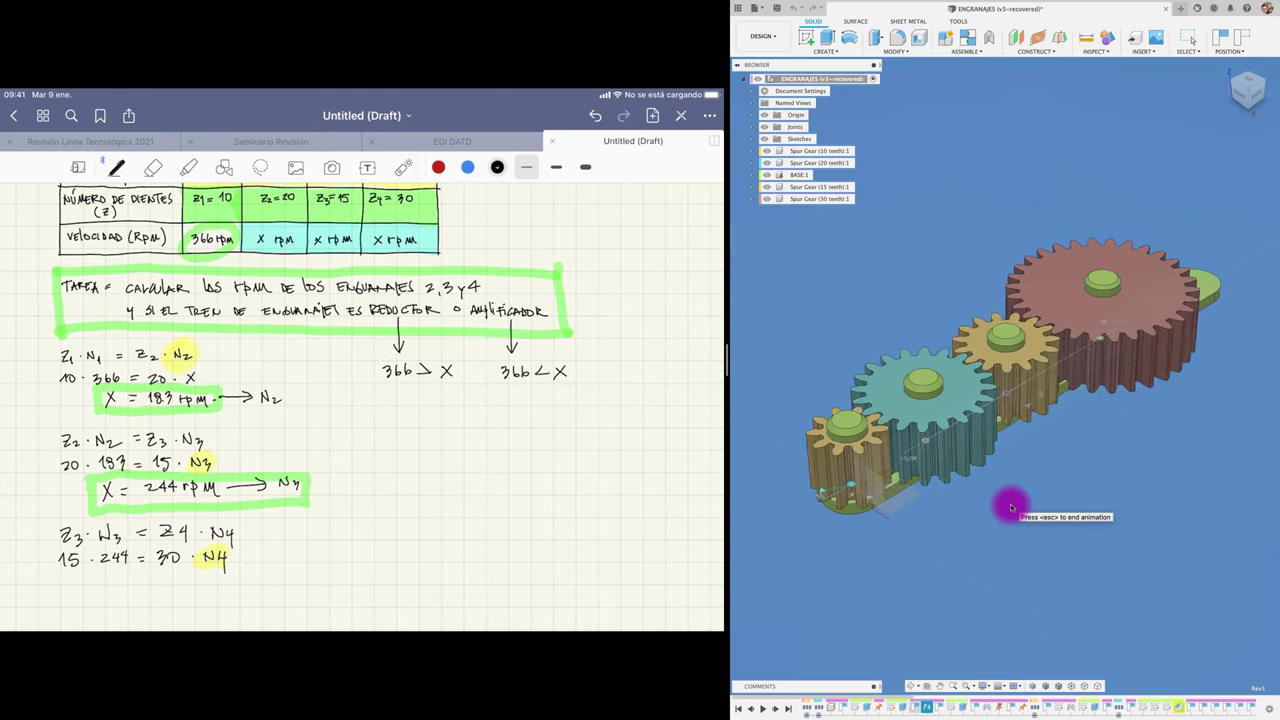
# Step: Write X = 122 rpm and outline it with the green highlighter
pyautogui.moveTo(116, 571)
pyautogui.mouseDown()
pyautogui.moveTo(108, 584)
pyautogui.moveTo(212, 576)
pyautogui.mouseUp()
pyautogui.moveTo(214, 574)
pyautogui.mouseDown()
pyautogui.moveTo(216, 590)
pyautogui.moveTo(305, 568)
pyautogui.moveTo(316, 588)
pyautogui.mouseUp()
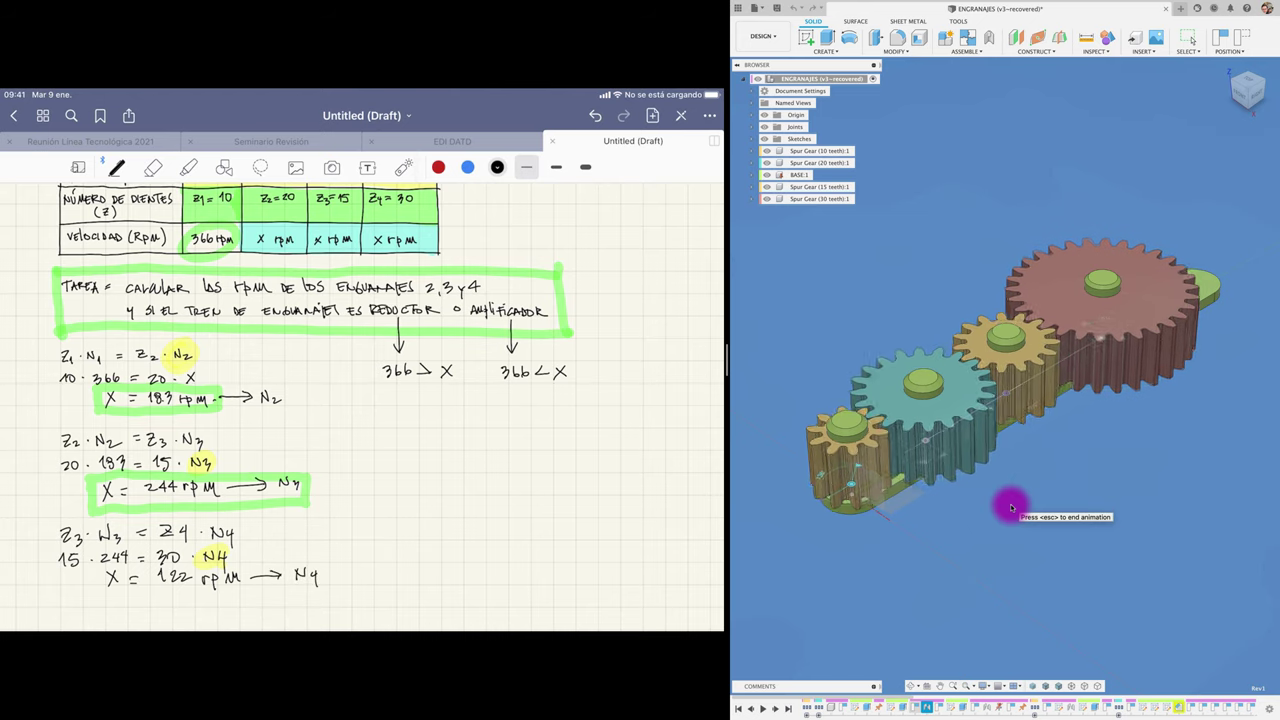
pyautogui.click(188, 167)
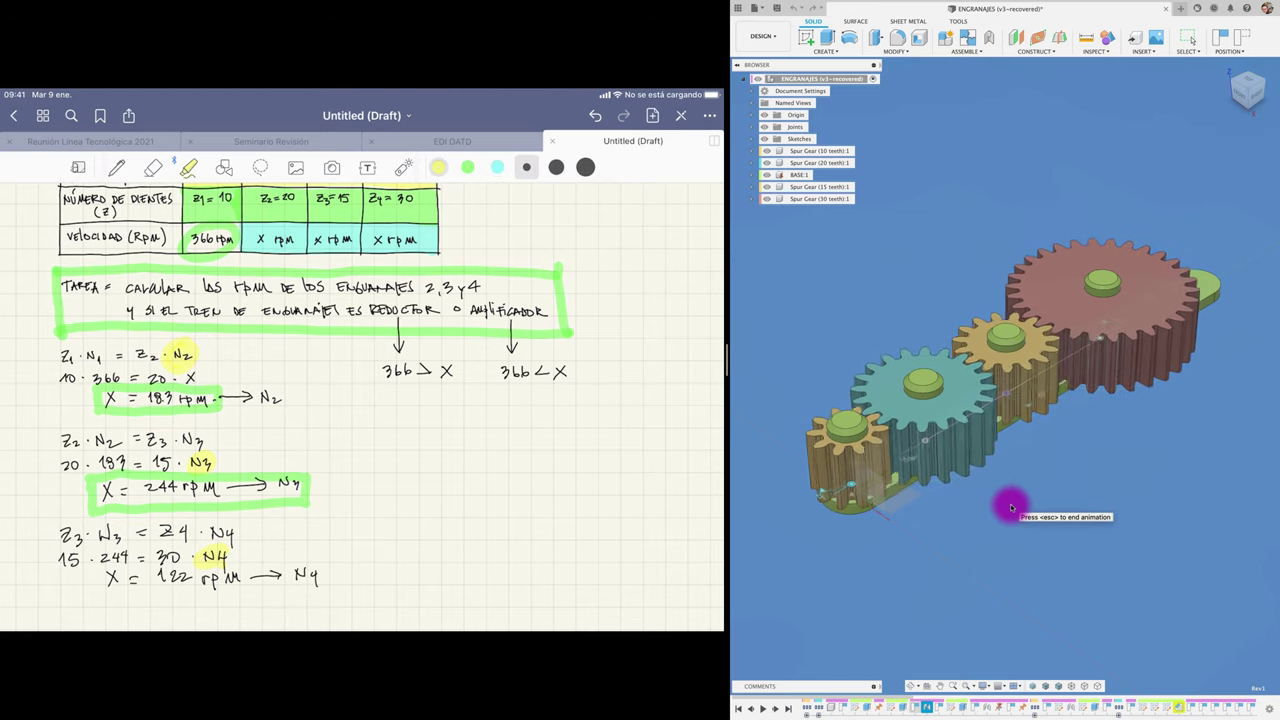
pyautogui.click(467, 167)
pyautogui.moveTo(92, 565); pyautogui.dragTo(145, 566)
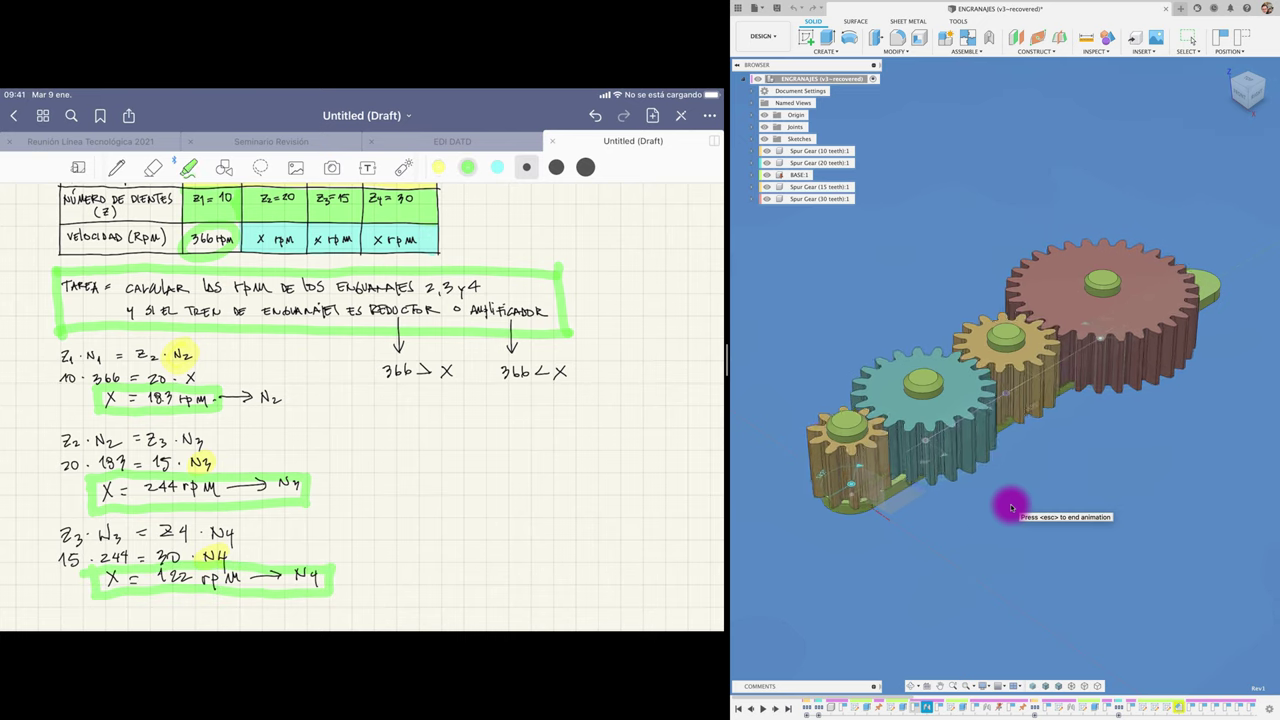
pyautogui.click(116, 167)
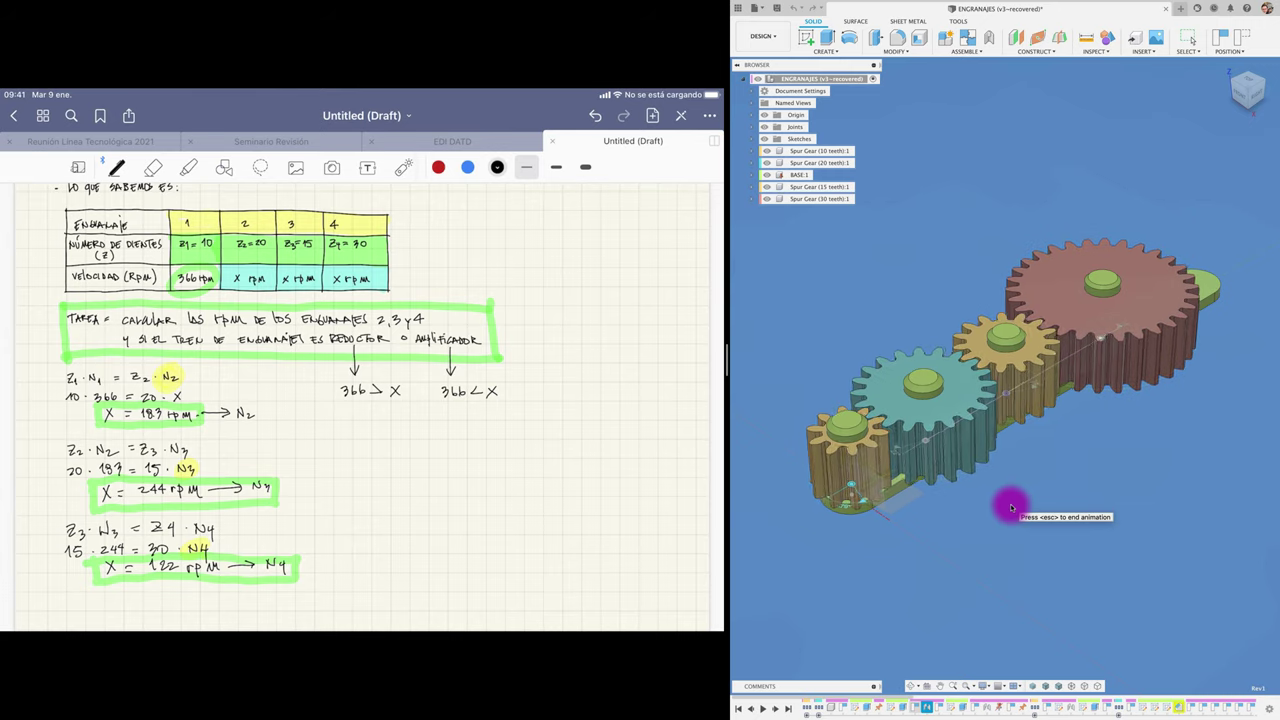
# Step: Circle 366 > X, then write 366 > 122 and enclose it in a box and an ellipse
pyautogui.moveTo(358, 324)
pyautogui.mouseDown()
pyautogui.moveTo(318, 345)
pyautogui.moveTo(366, 414)
pyautogui.moveTo(350, 326)
pyautogui.mouseUp()
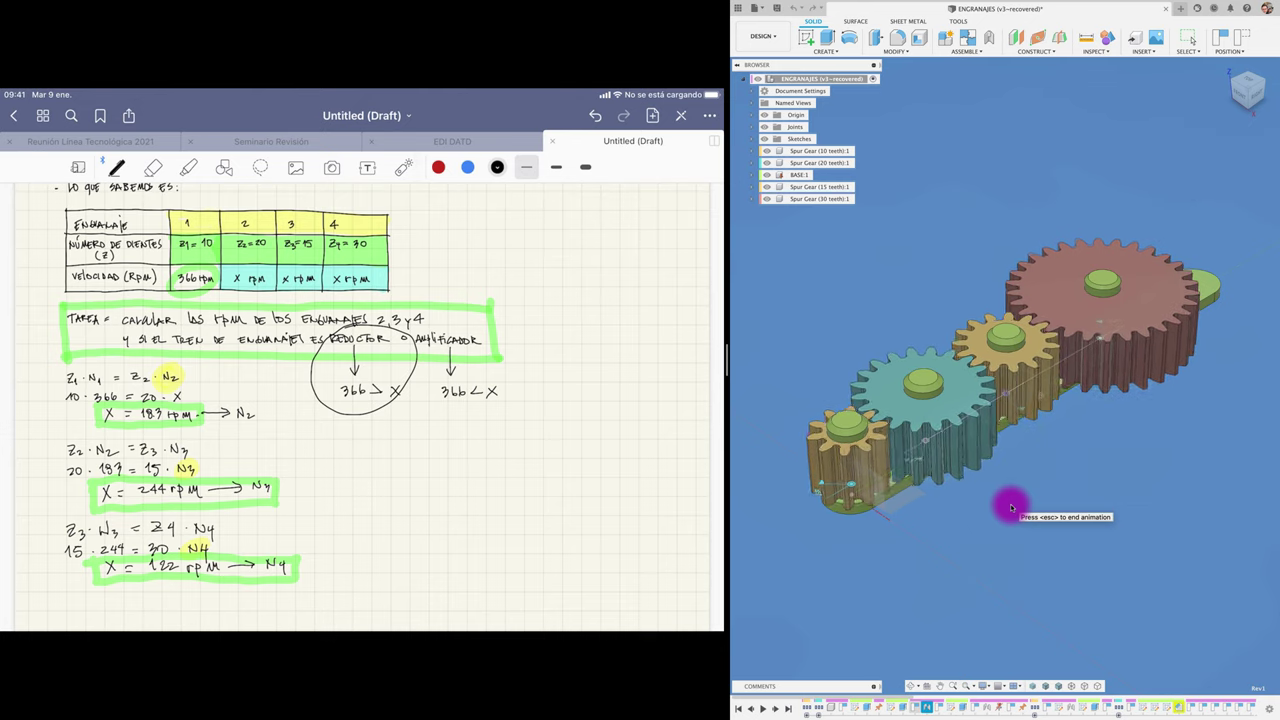
pyautogui.moveTo(345, 484)
pyautogui.mouseDown()
pyautogui.moveTo(346, 499)
pyautogui.moveTo(462, 494)
pyautogui.mouseUp()
pyautogui.moveTo(328, 508)
pyautogui.mouseDown()
pyautogui.moveTo(472, 506)
pyautogui.moveTo(470, 471)
pyautogui.moveTo(358, 471)
pyautogui.moveTo(328, 508)
pyautogui.mouseUp()
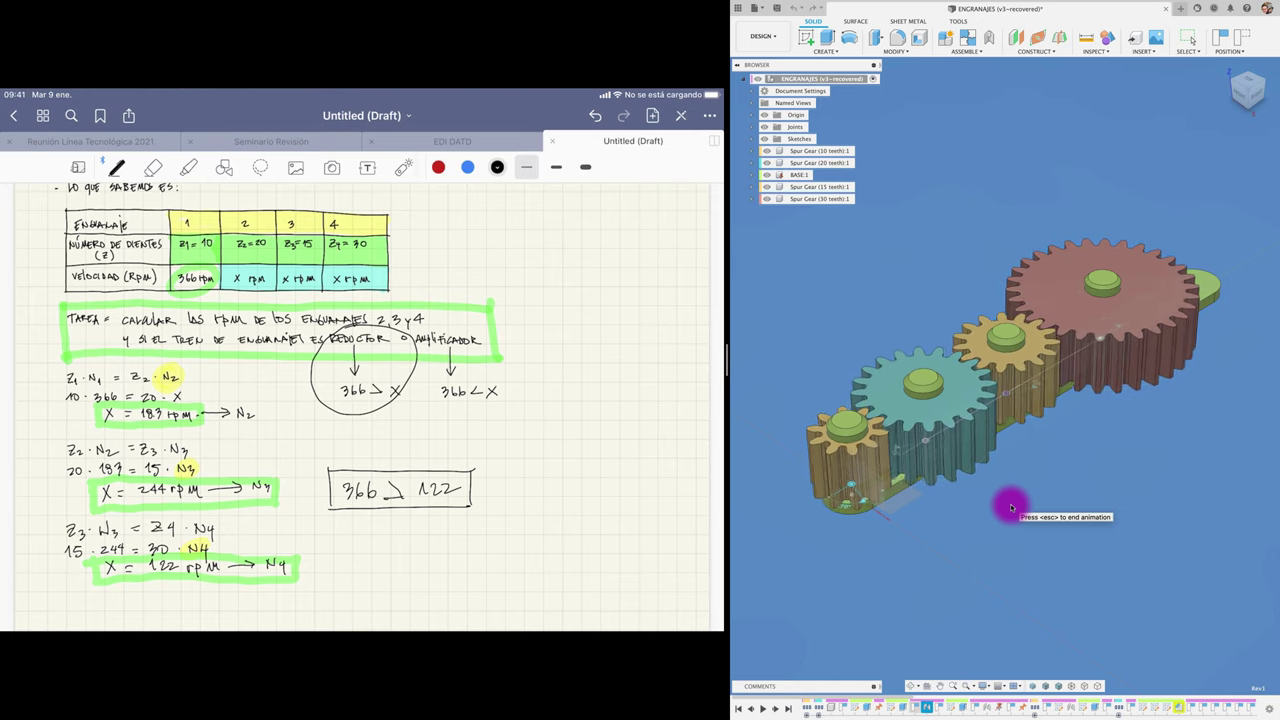
pyautogui.moveTo(438, 437); pyautogui.dragTo(470, 452)
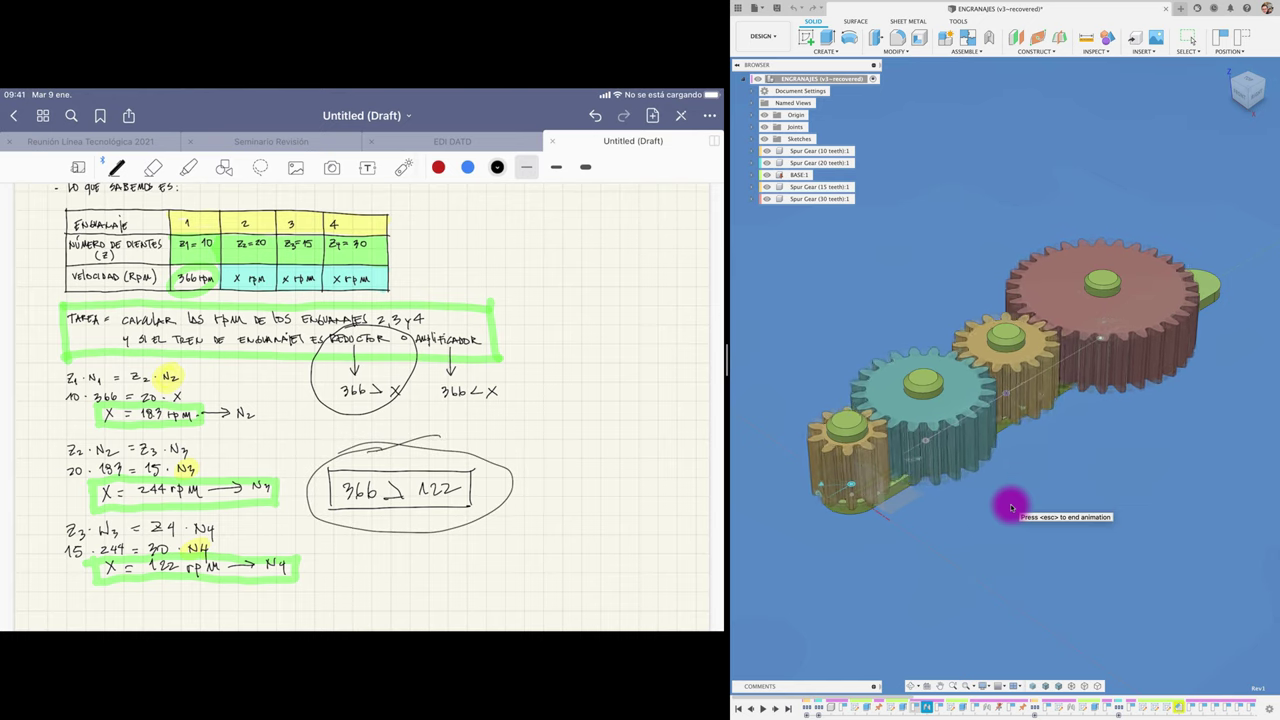